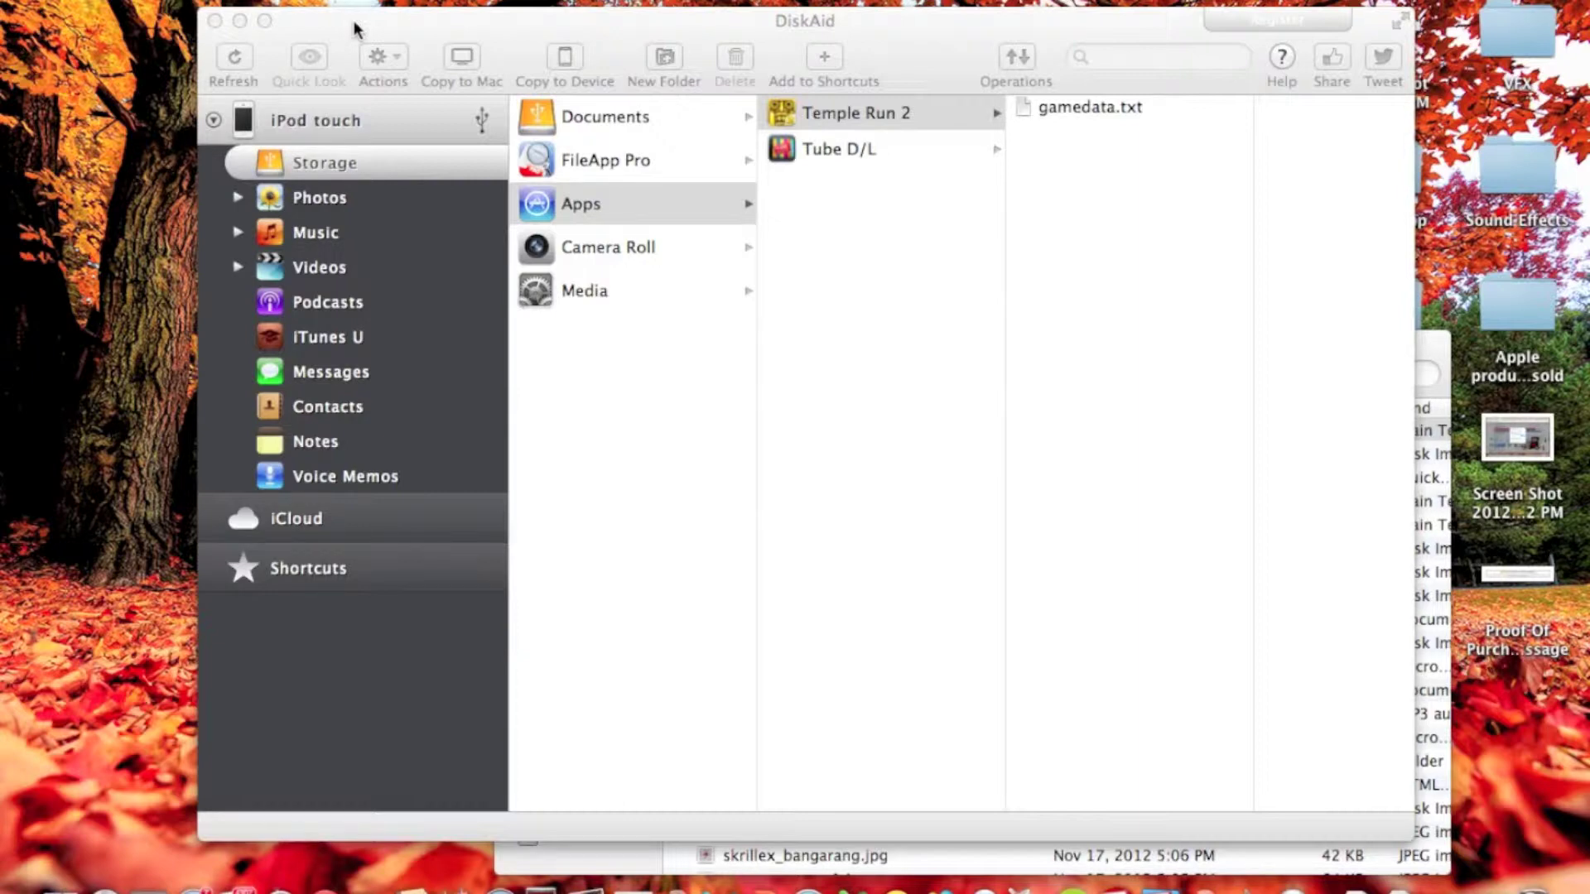
Navigate DiskAid to iPod touch › Storage › Apps › Temple Run 2, then show all windows.
click(316, 117)
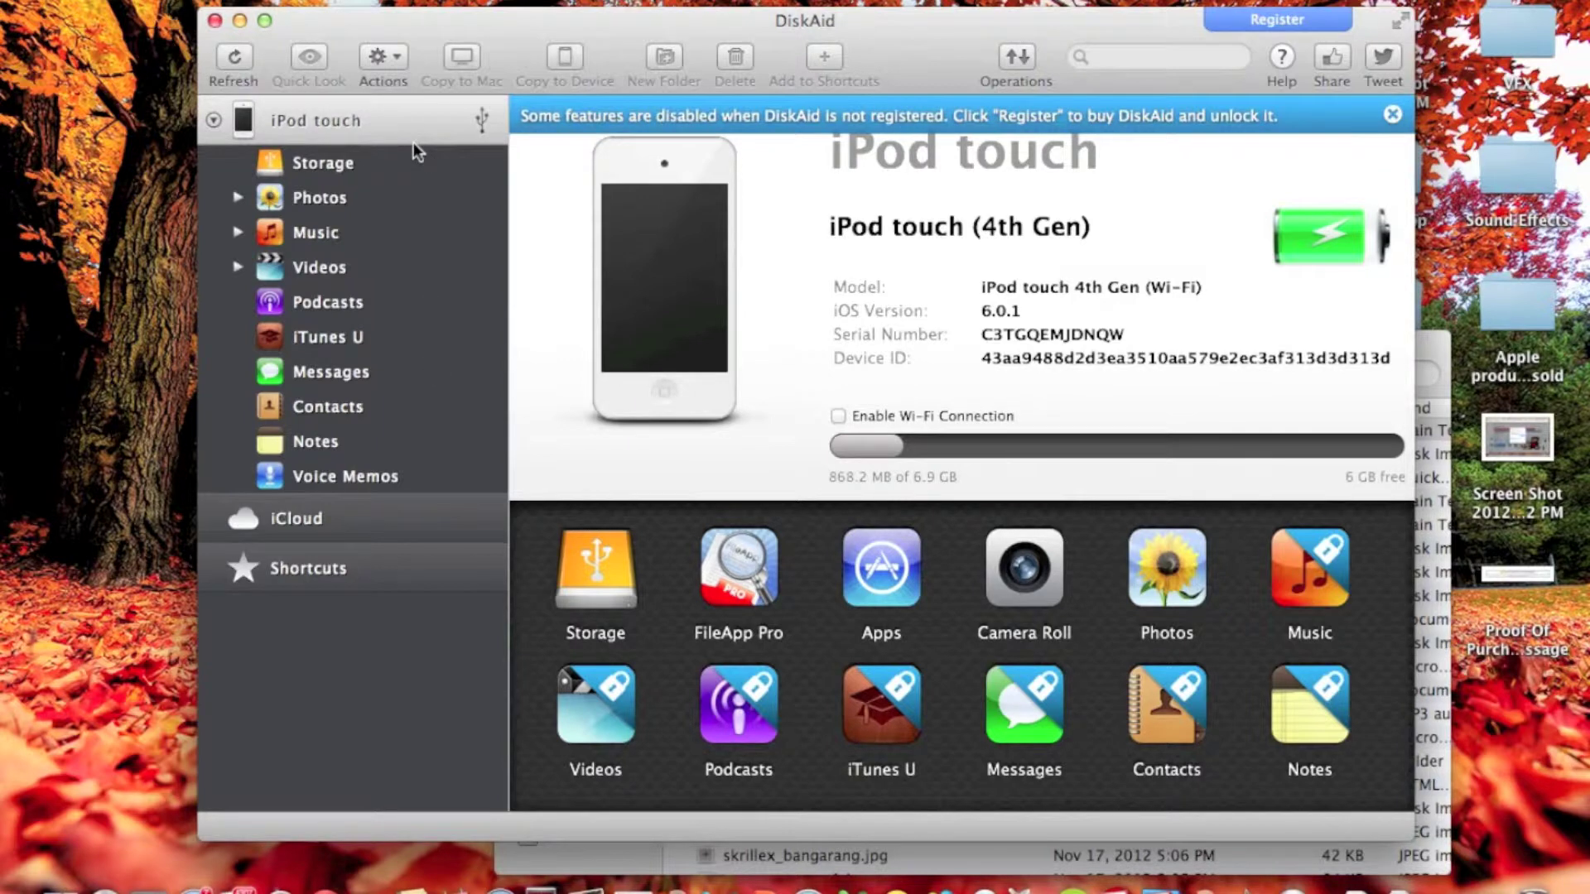
click(402, 160)
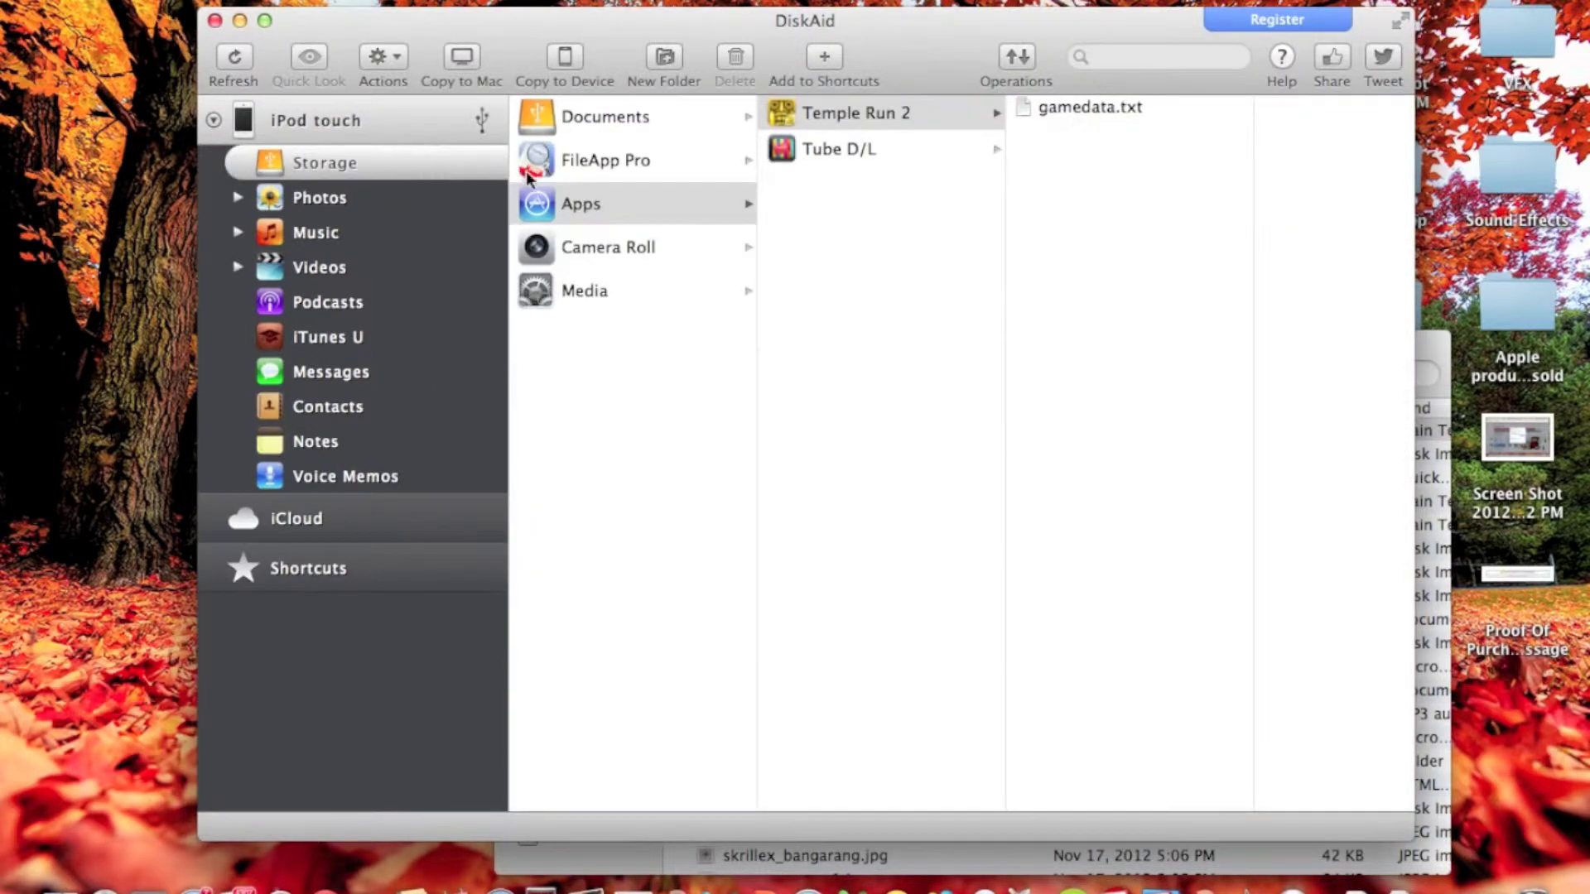
click(549, 205)
click(788, 121)
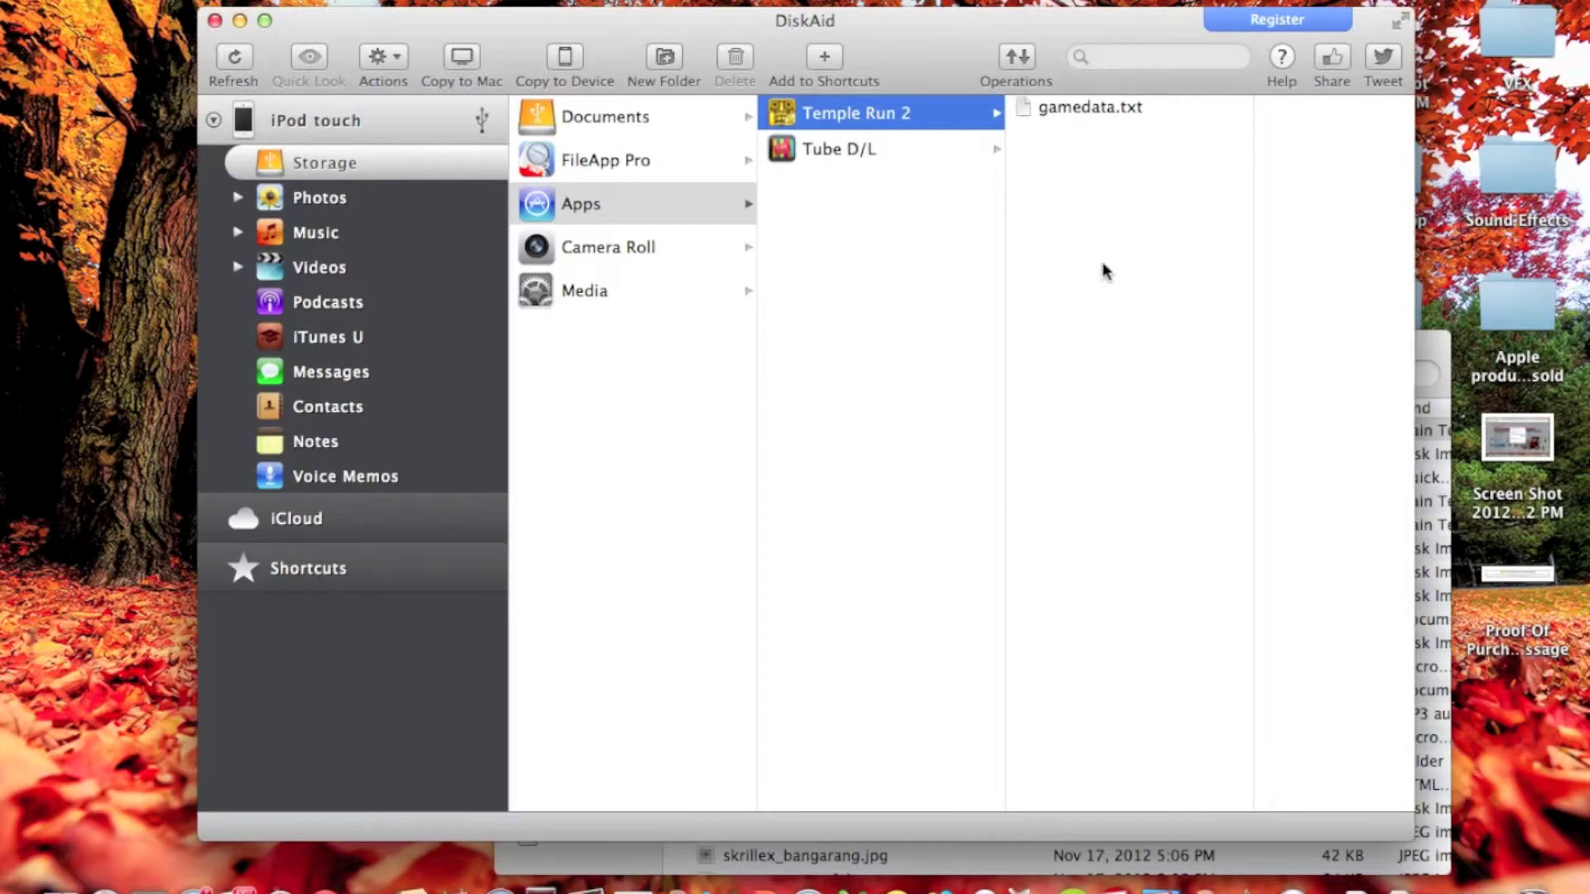
key(ctrl+Up)
Drag gamedata.txt from Downloads into Temple Run 2's iPod folder, replacing the existing file.
click(1260, 438)
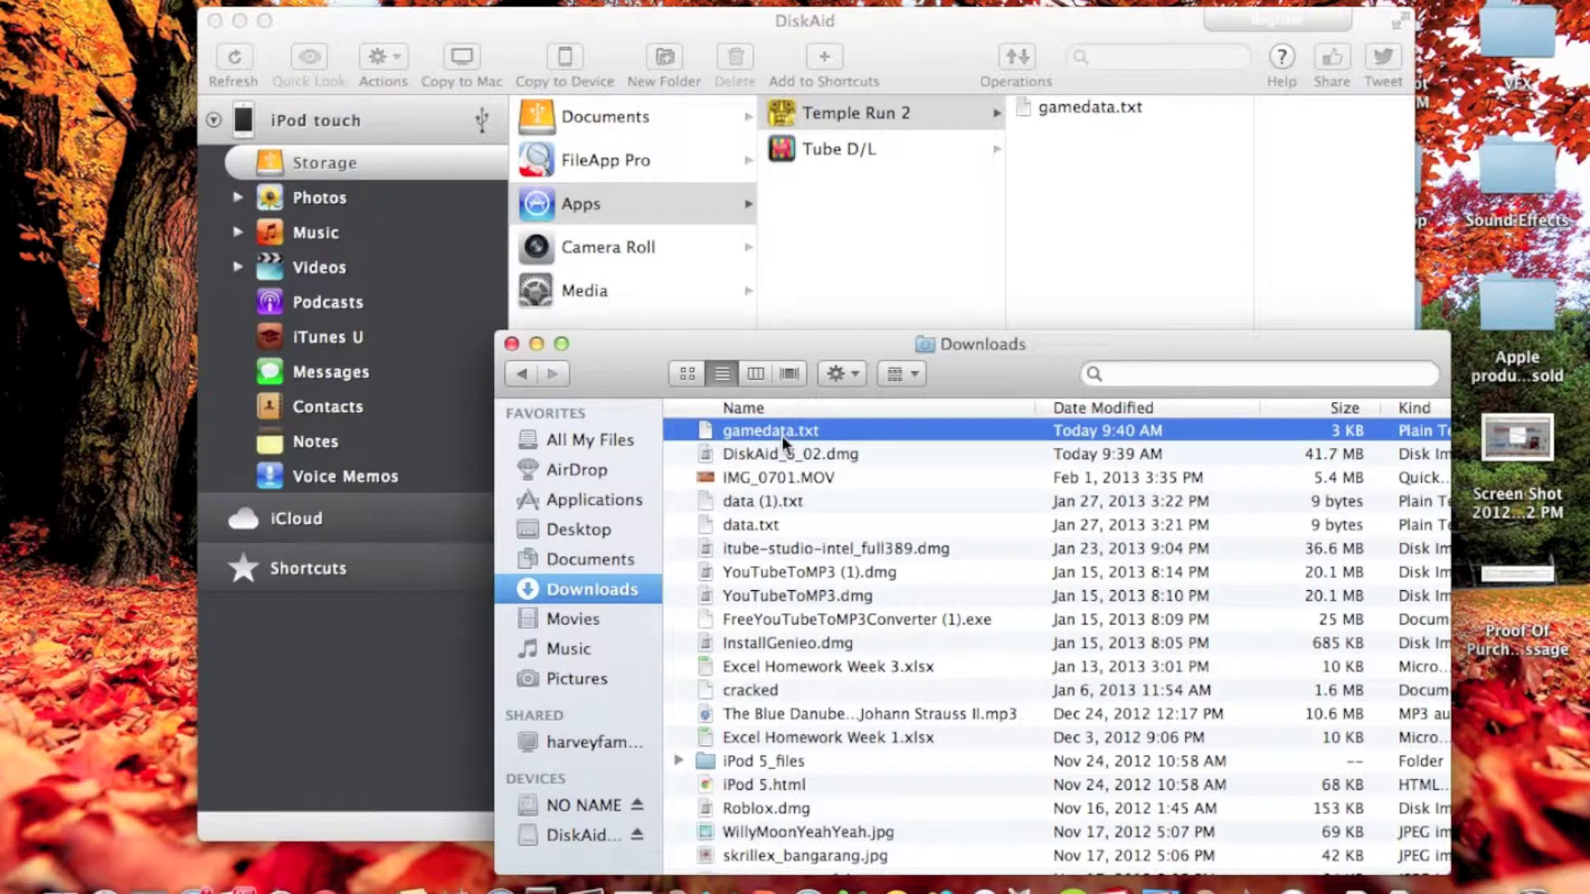
drag(782, 435, 1049, 220)
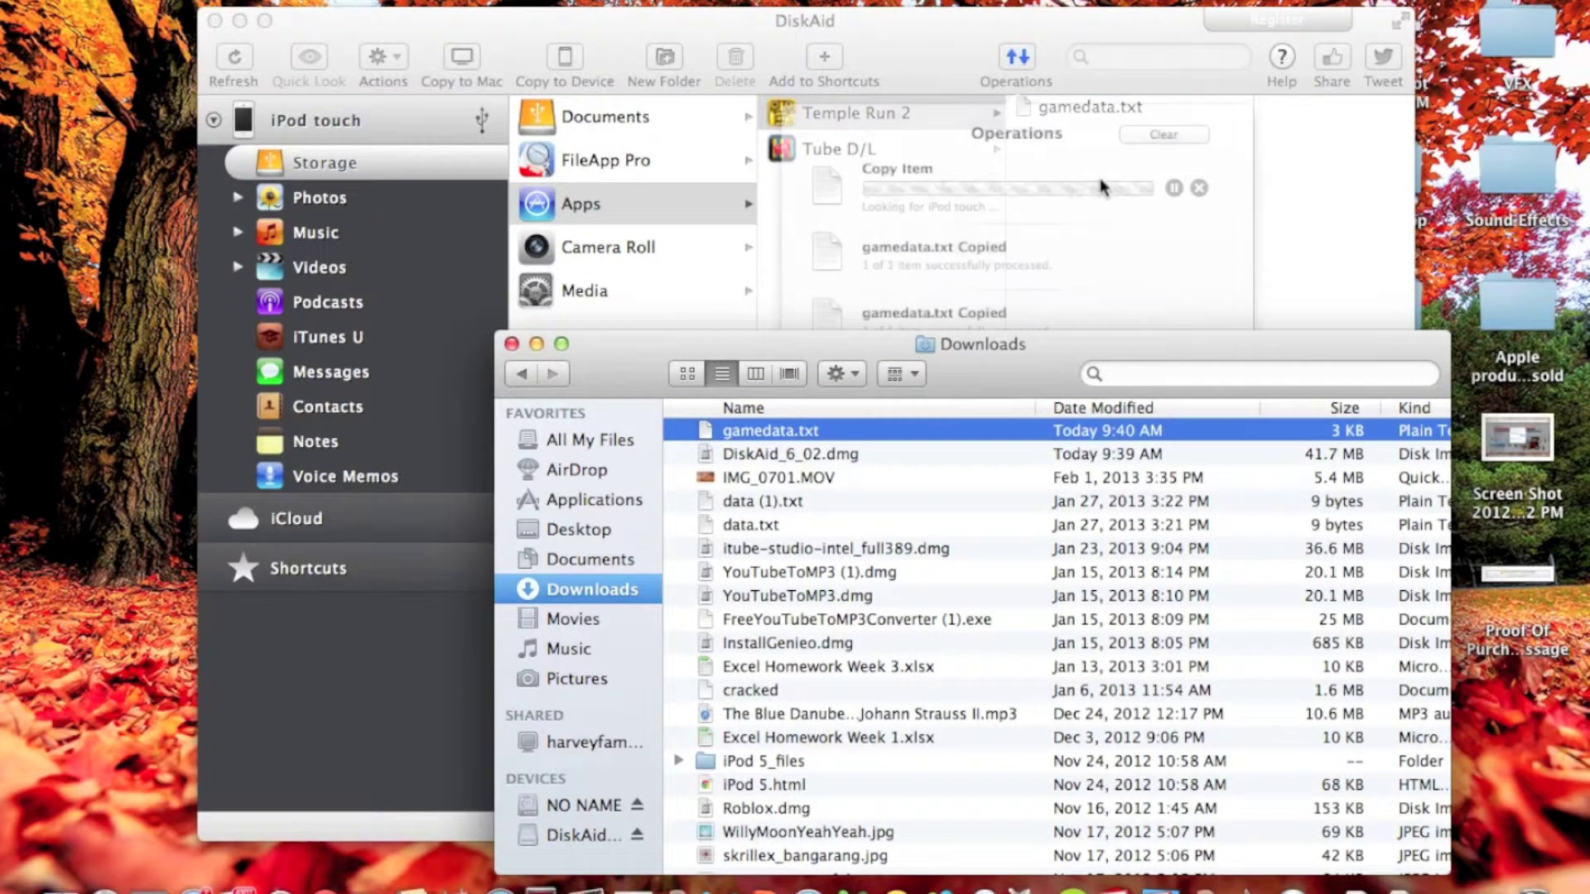
click(981, 311)
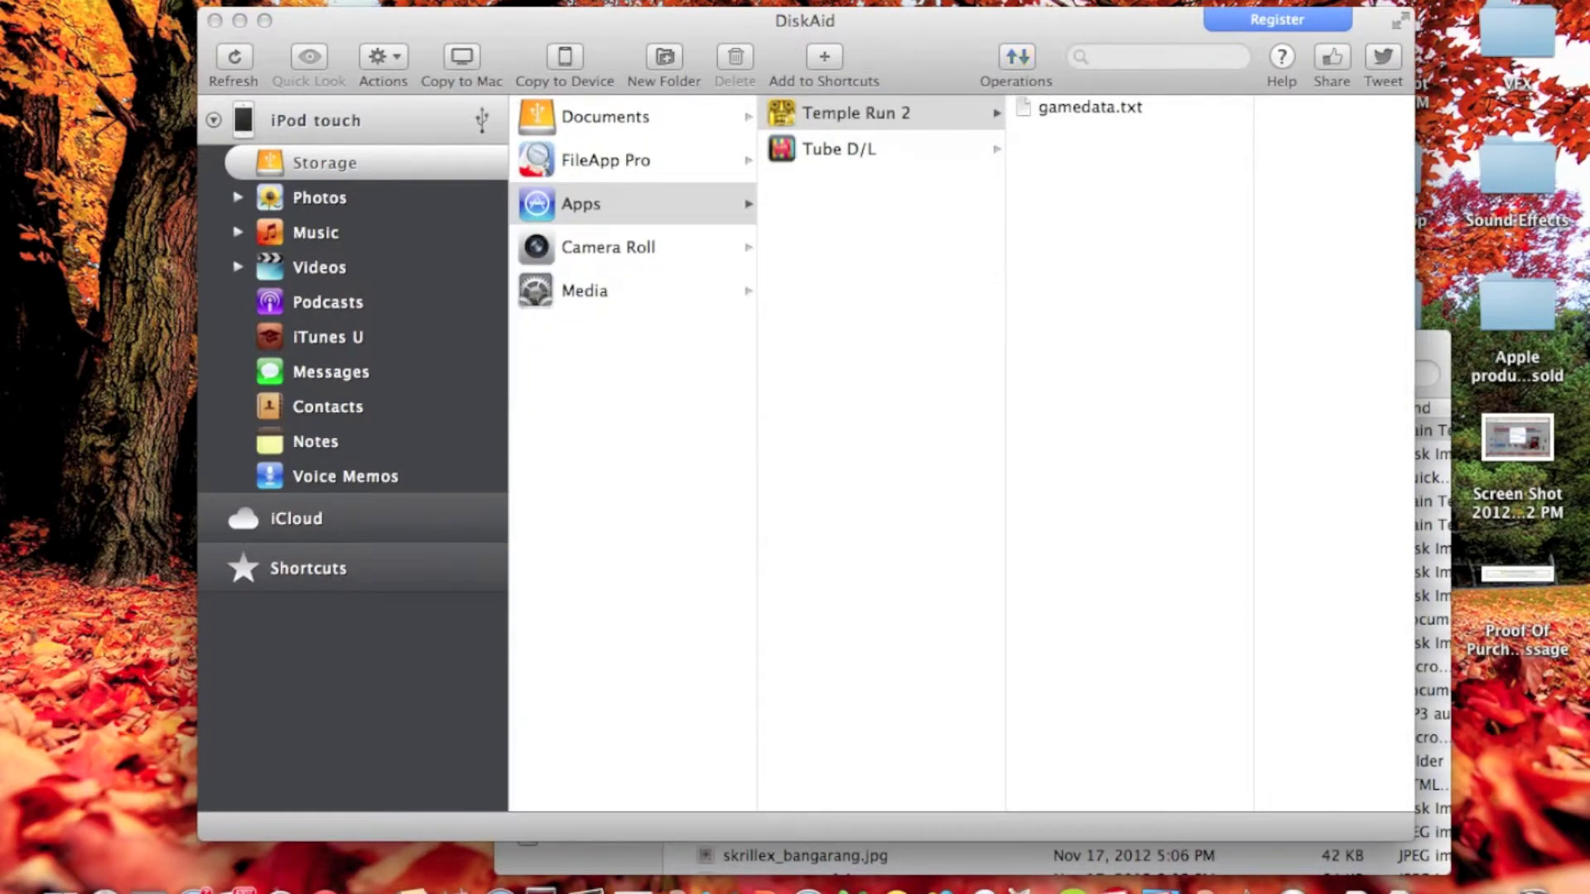